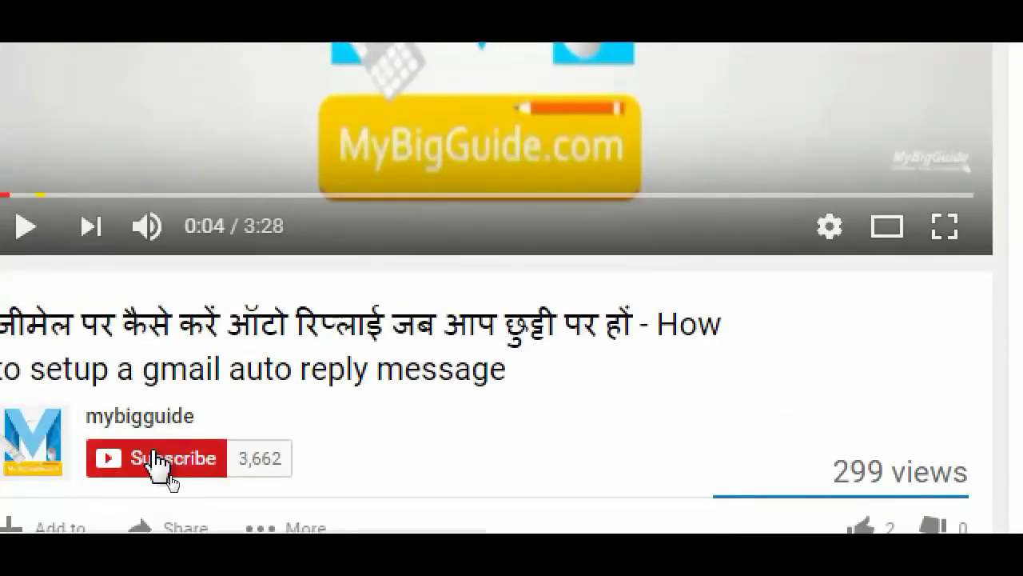
Step: Subscribe to the mybigguide channel and save the 'all notifications' bell setting
left_click(166, 487)
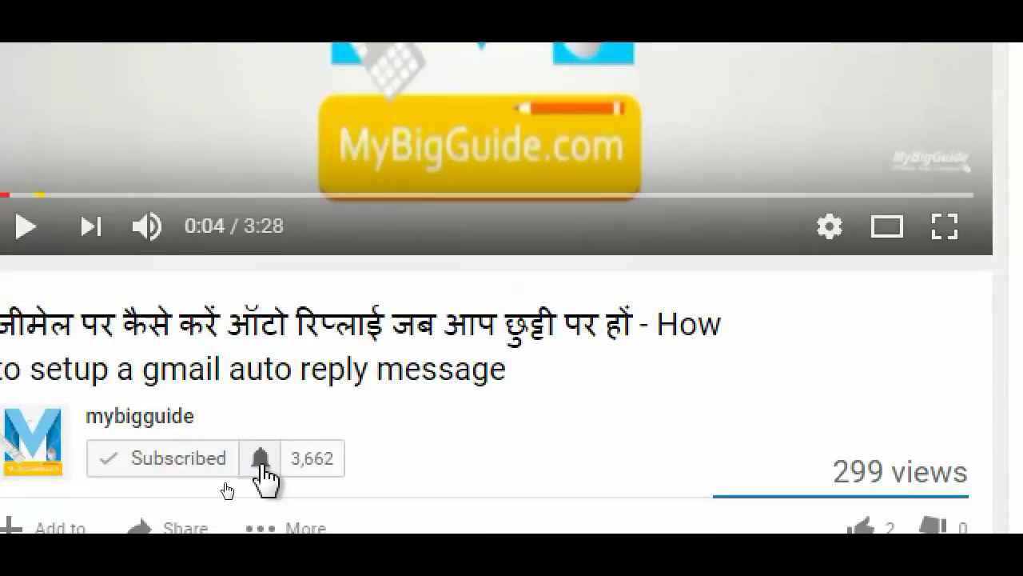
left_click(262, 459)
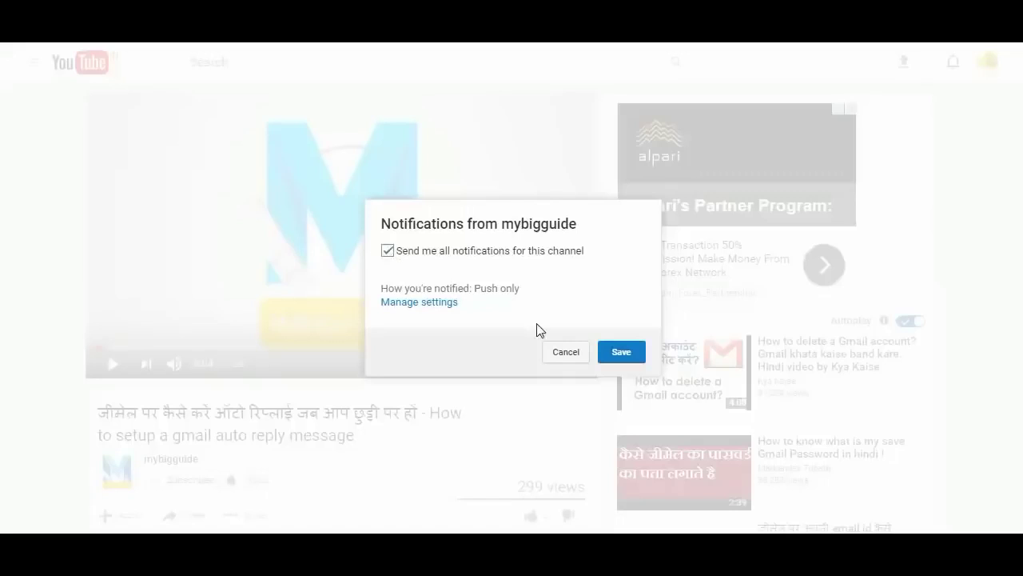
left_click(620, 353)
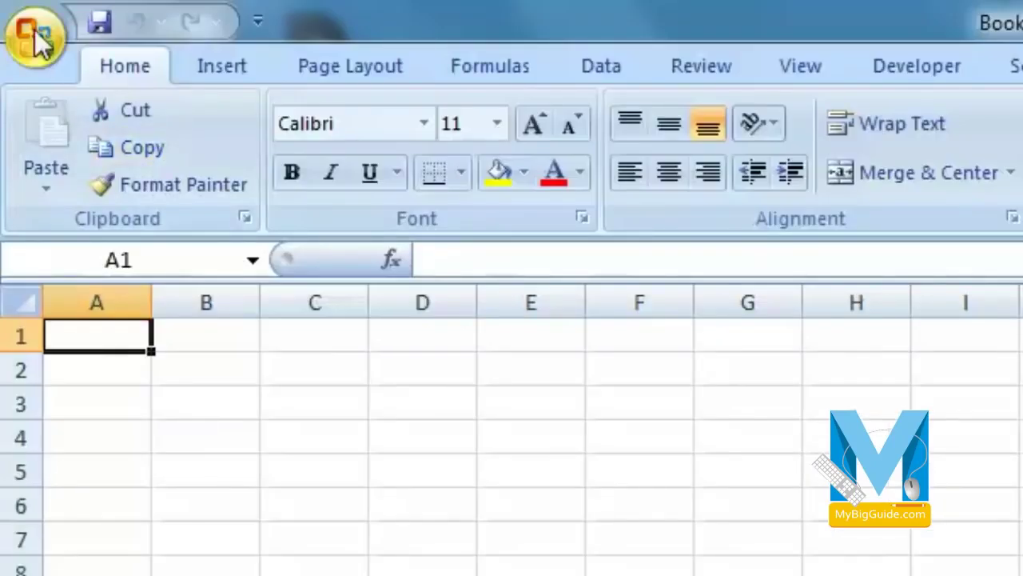
Step: Add the Form... command from Commands Not in the Ribbon to the Quick Access Toolbar
left_click(34, 35)
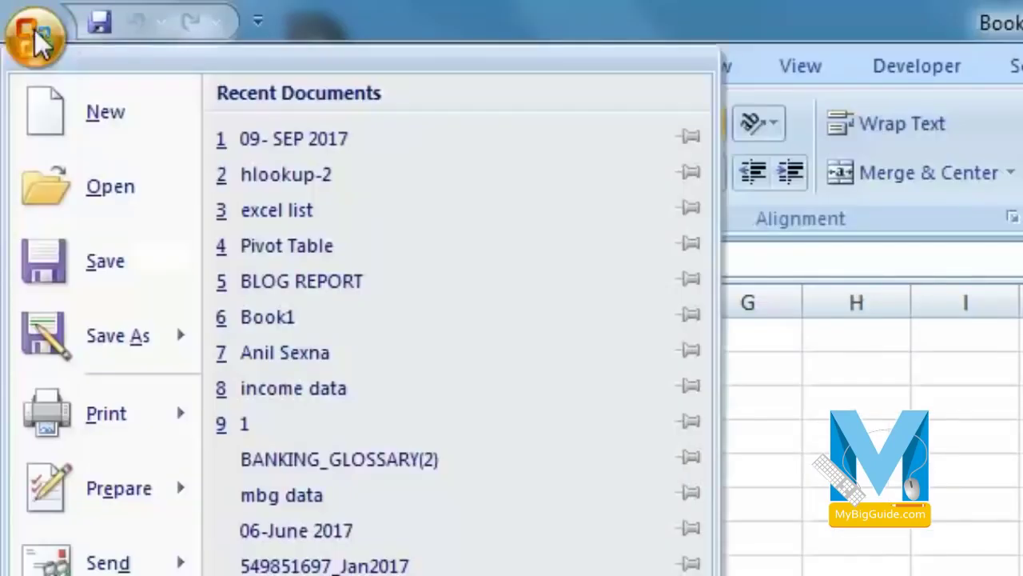
left_click(496, 400)
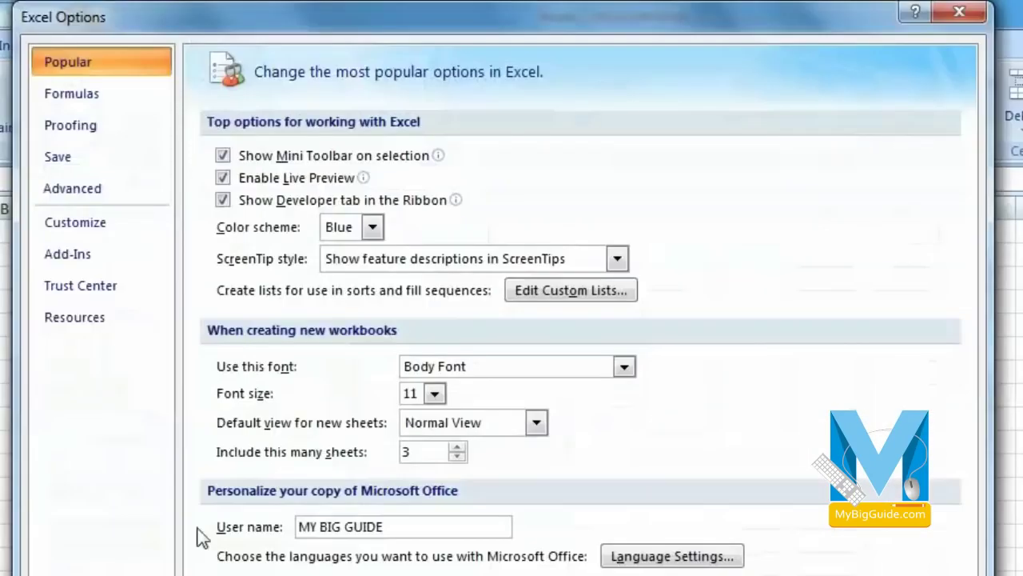
left_click(124, 231)
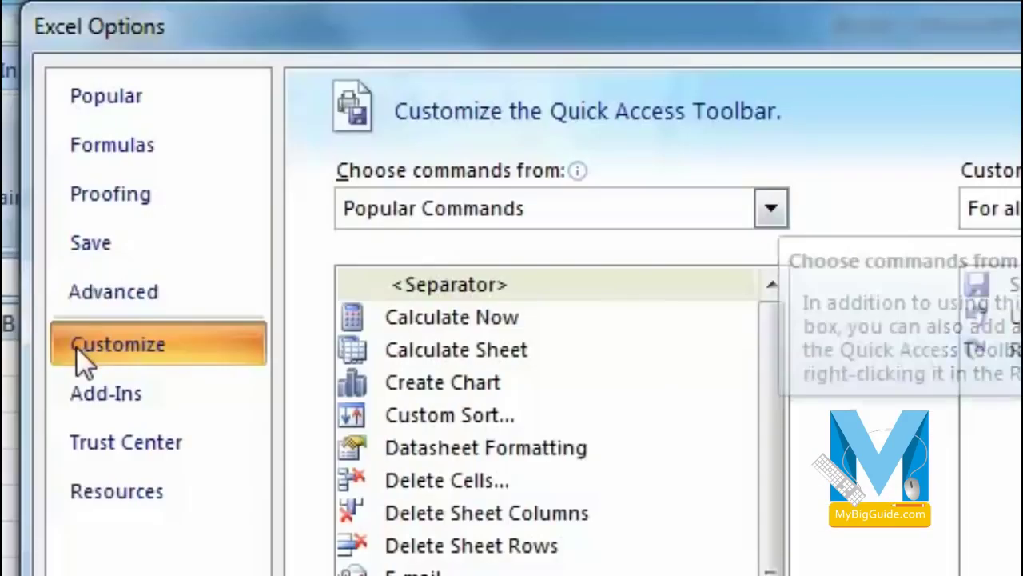
left_click(767, 211)
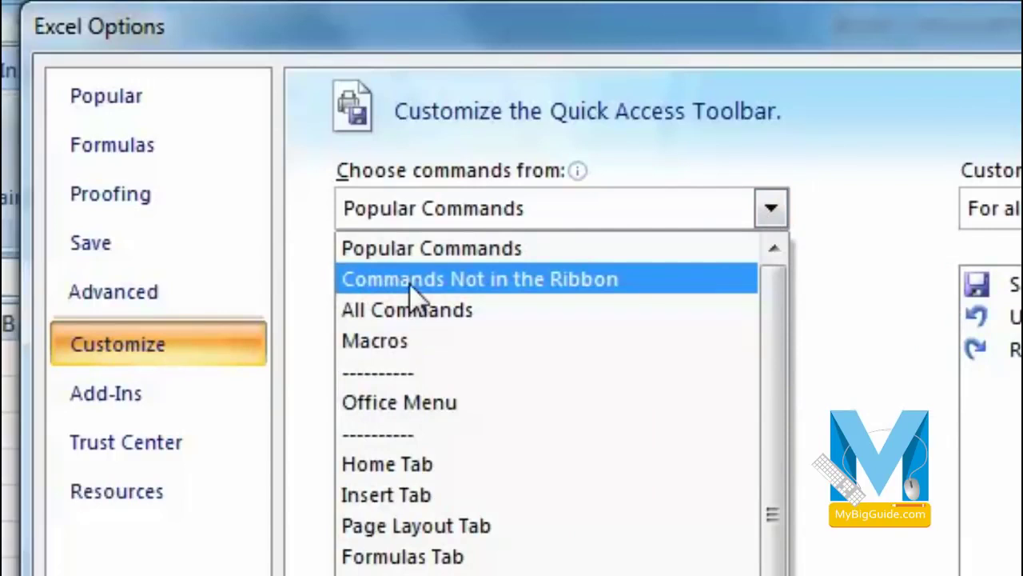
left_click(357, 282)
left_click_drag(773, 323, 767, 559)
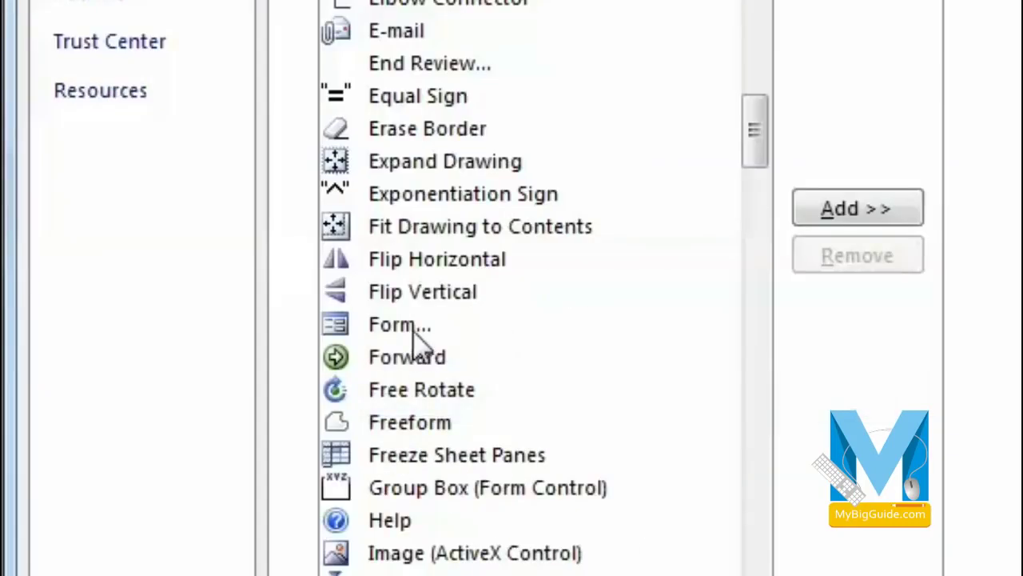
left_click(415, 324)
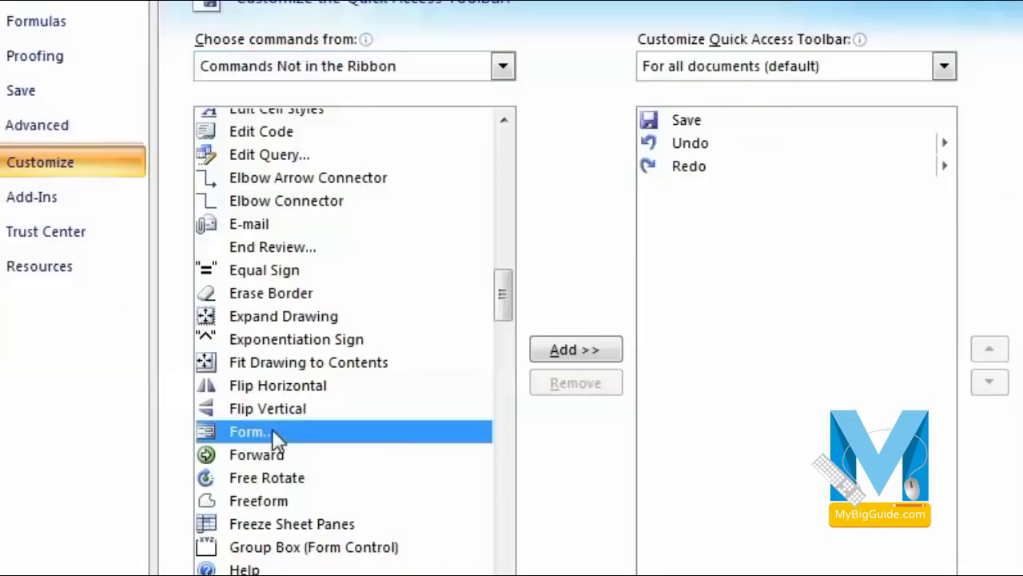
left_click(596, 352)
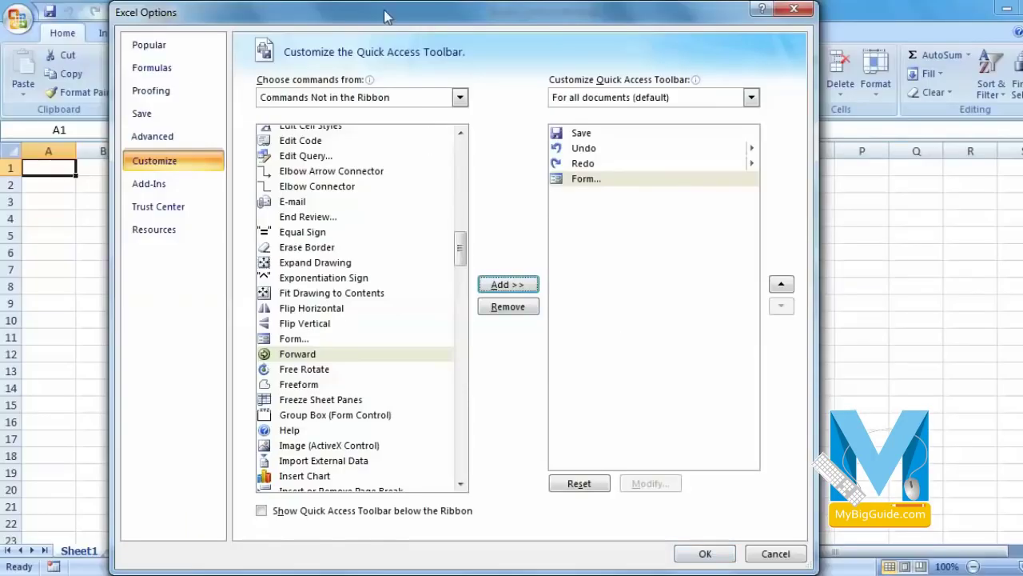
left_click_drag(387, 11, 384, 29)
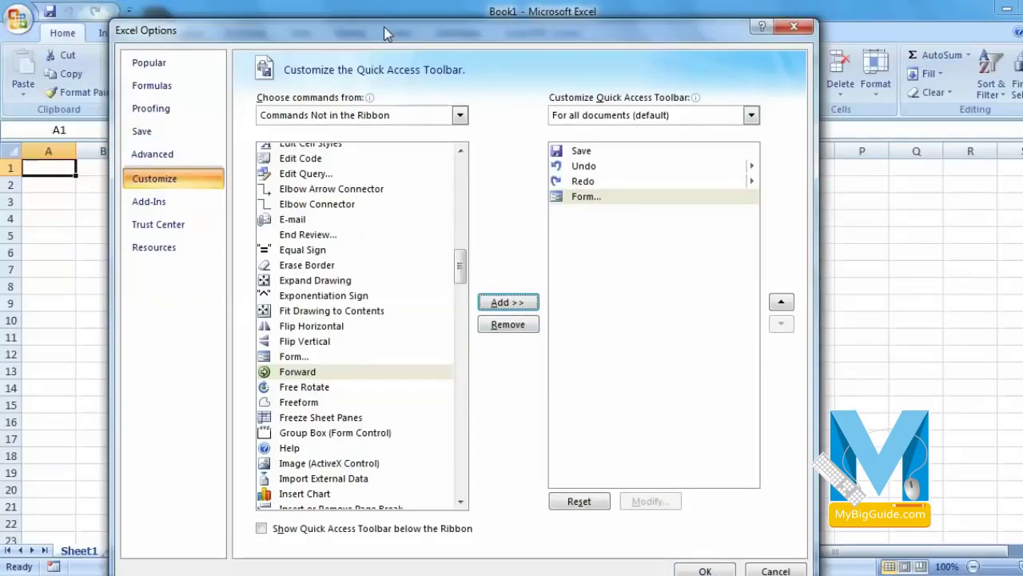
left_click(705, 570)
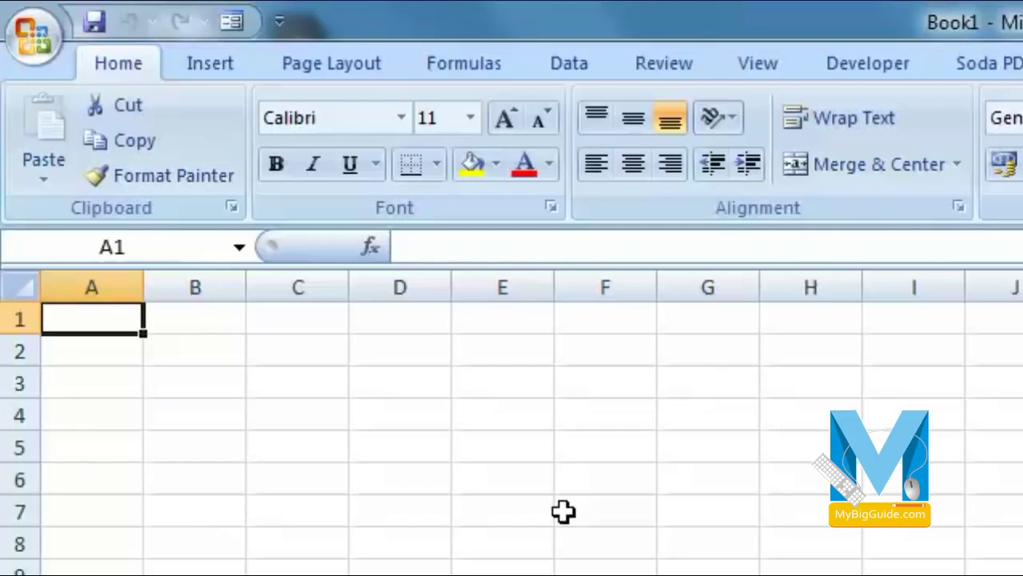
Step: Enter the headers Name, Class, Roll No. and Address across cells A1 to D1
type("Name")
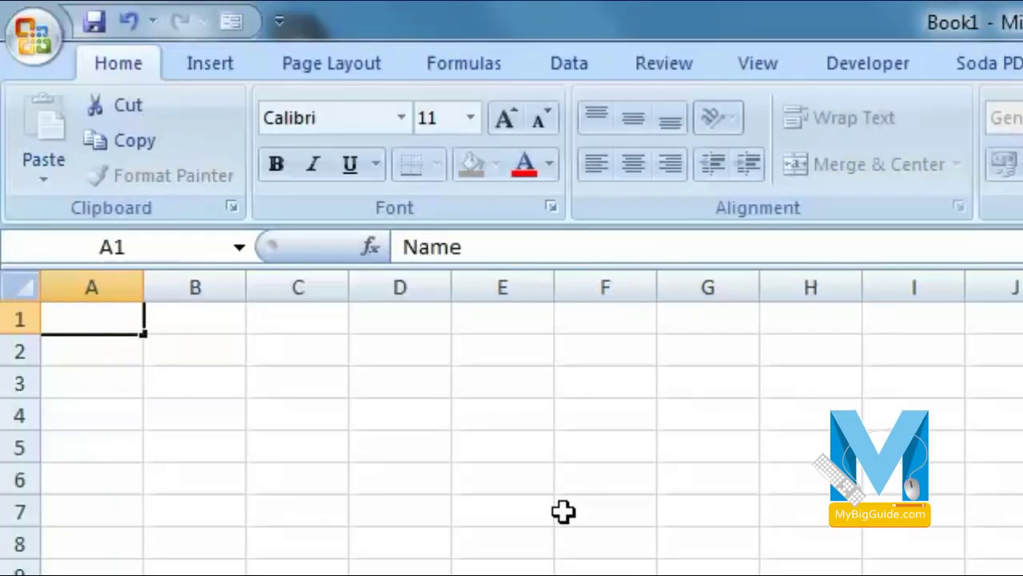
key("Tab")
type("Class")
key("Tab")
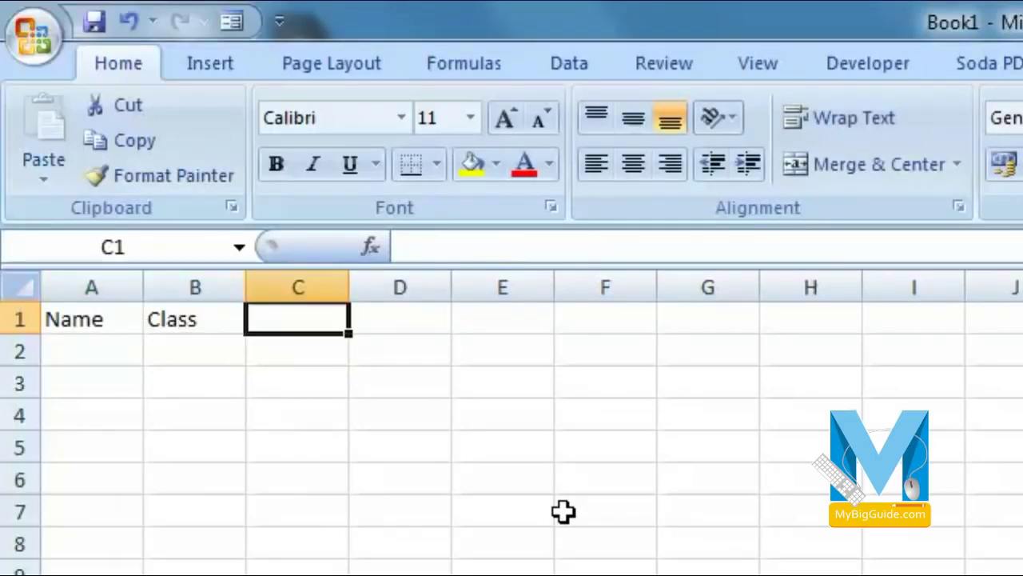
type("Roll ")
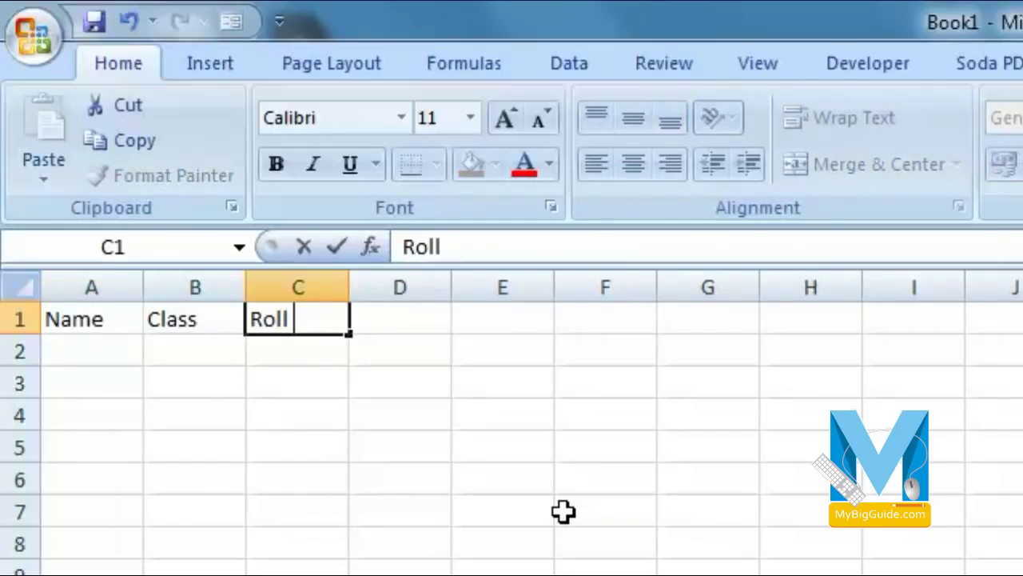
type("No")
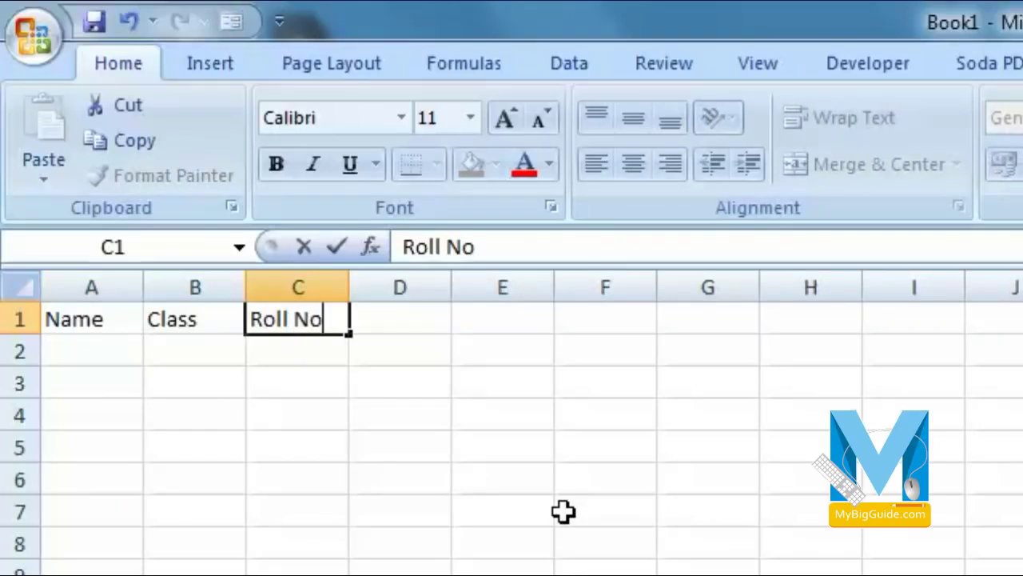
type(".")
key("Tab")
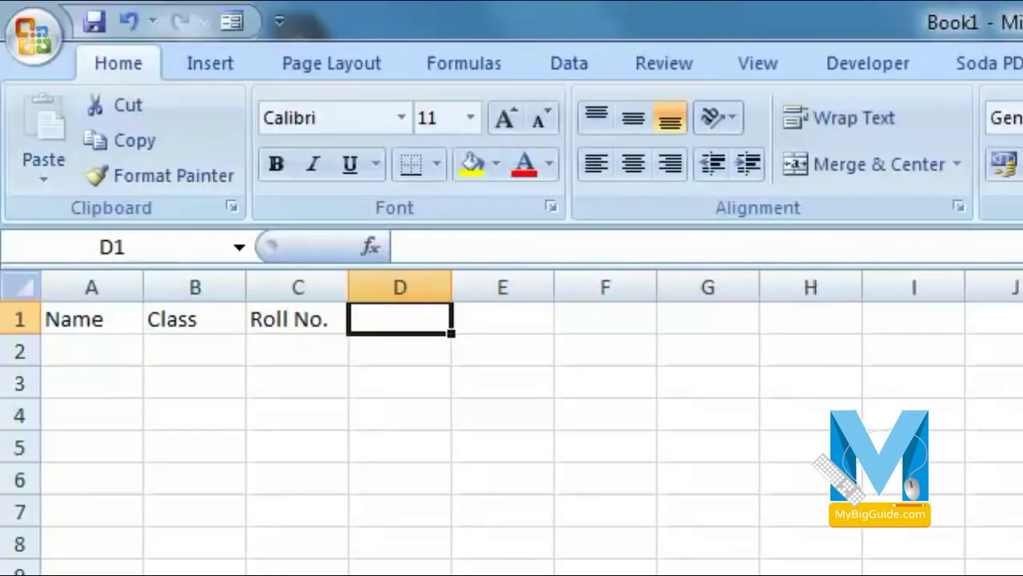
type("Ad")
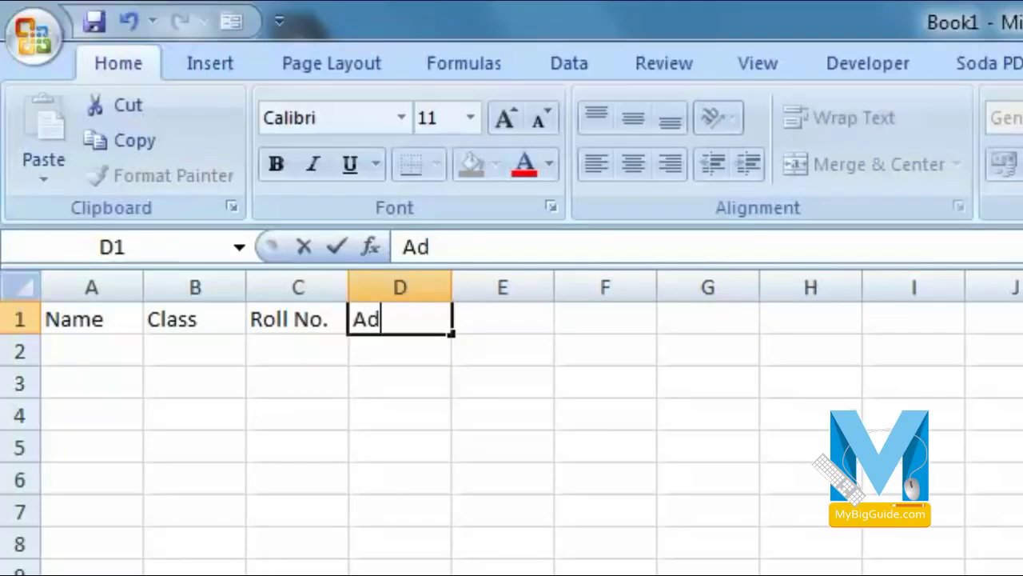
type("dress")
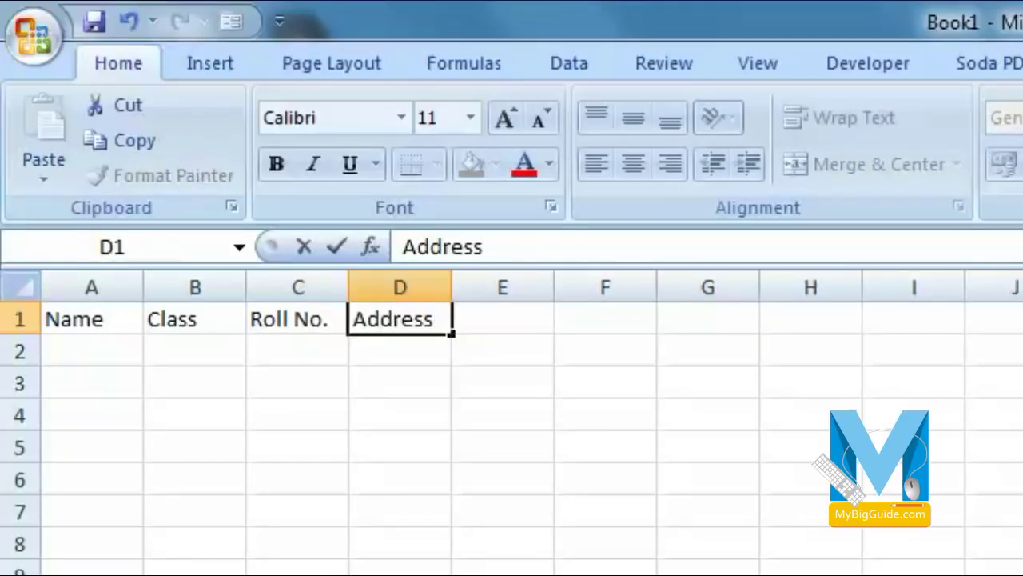
key("Tab")
left_click(195, 325)
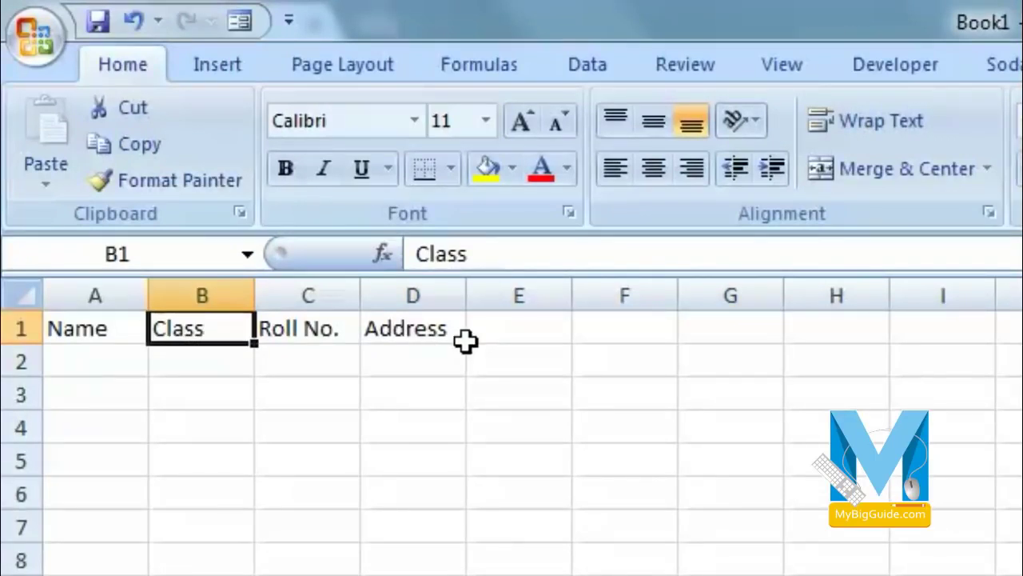
left_click(1009, 572)
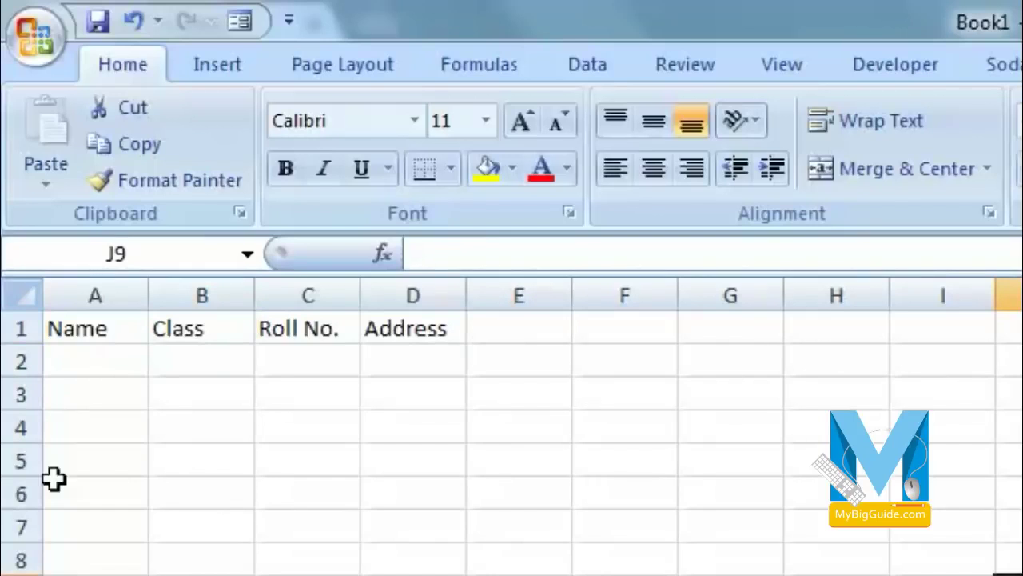
Step: Apply All Borders and bold to the header cells A1:D1
mouse_move(76, 326)
left_mouse_down()
mouse_move(446, 358)
mouse_move(450, 322)
left_mouse_up()
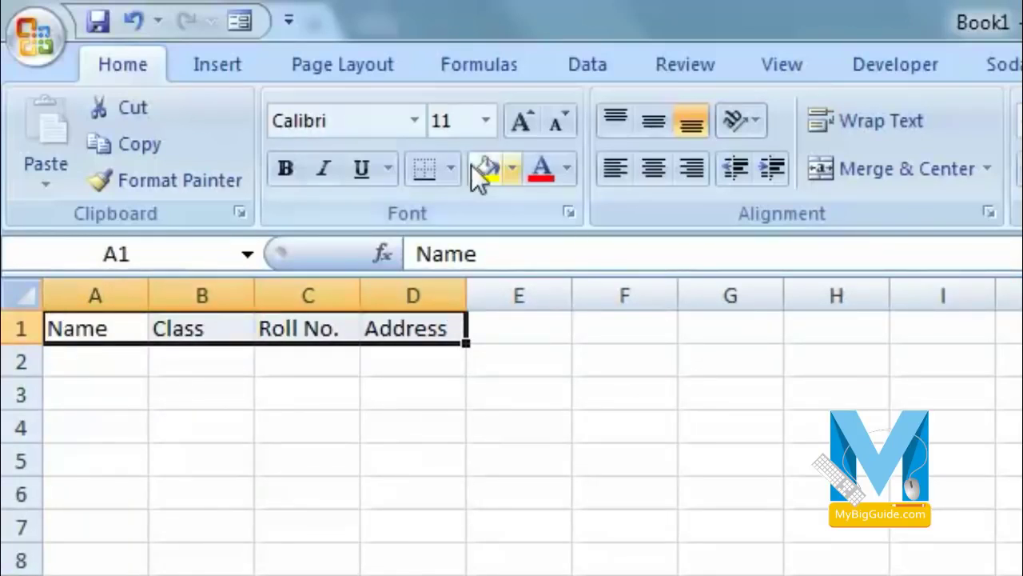
left_click(450, 168)
left_click(492, 430)
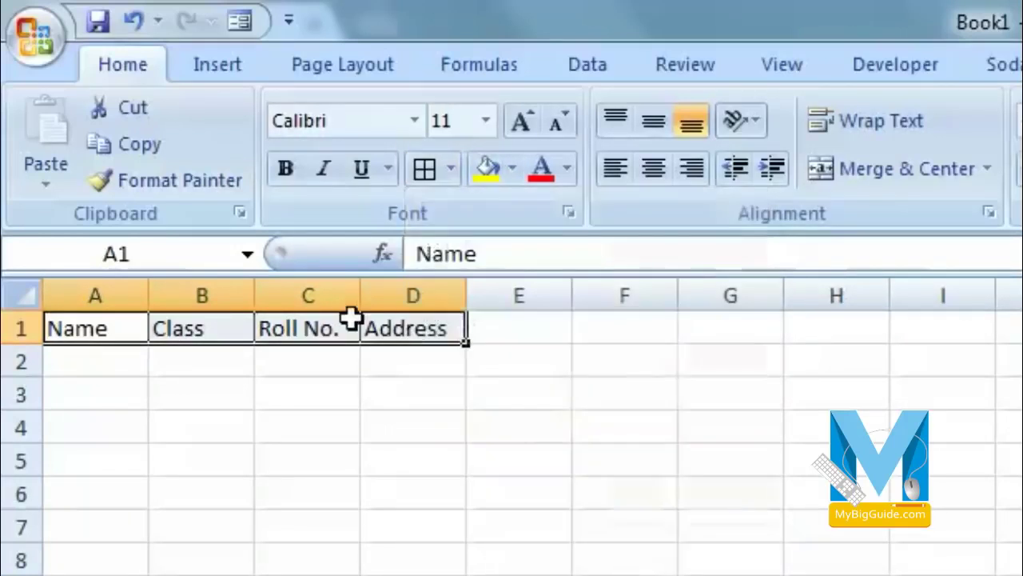
left_click(285, 168)
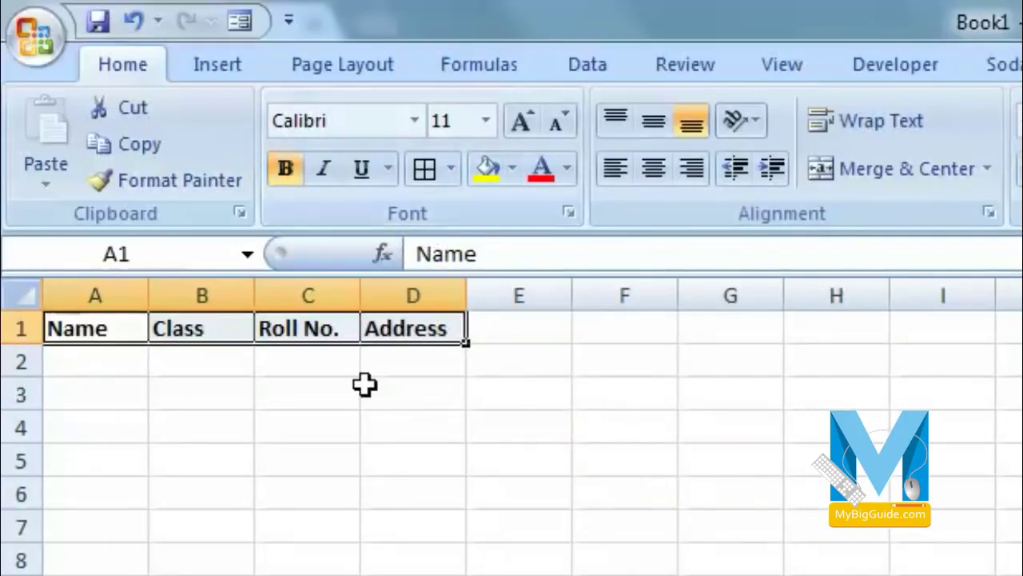
Step: Through the data form, add the first student record (class 5, roll 21, Agra) as row 2
left_click(244, 24)
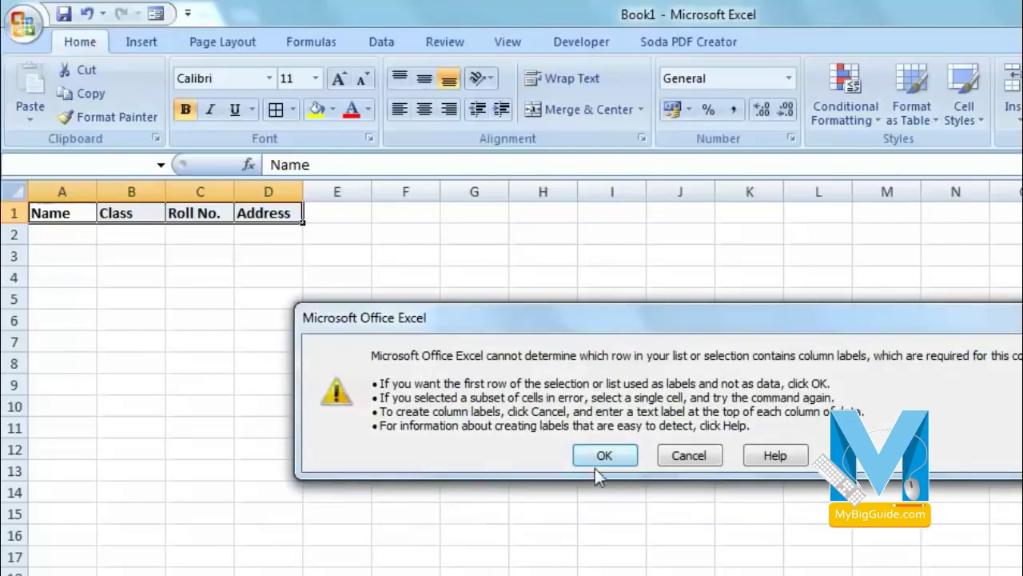
left_click(605, 457)
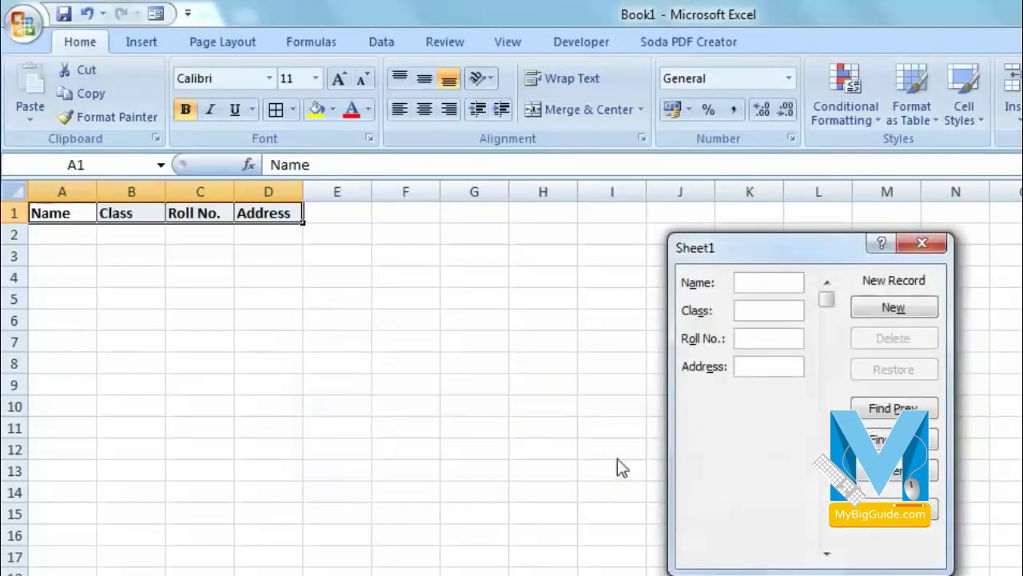
left_click_drag(787, 244, 534, 211)
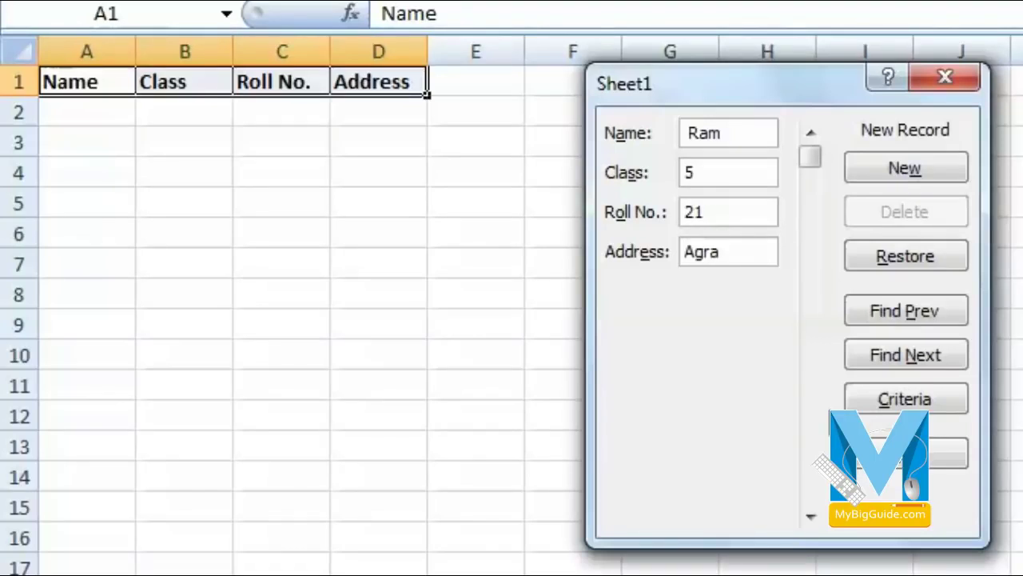
key("Return")
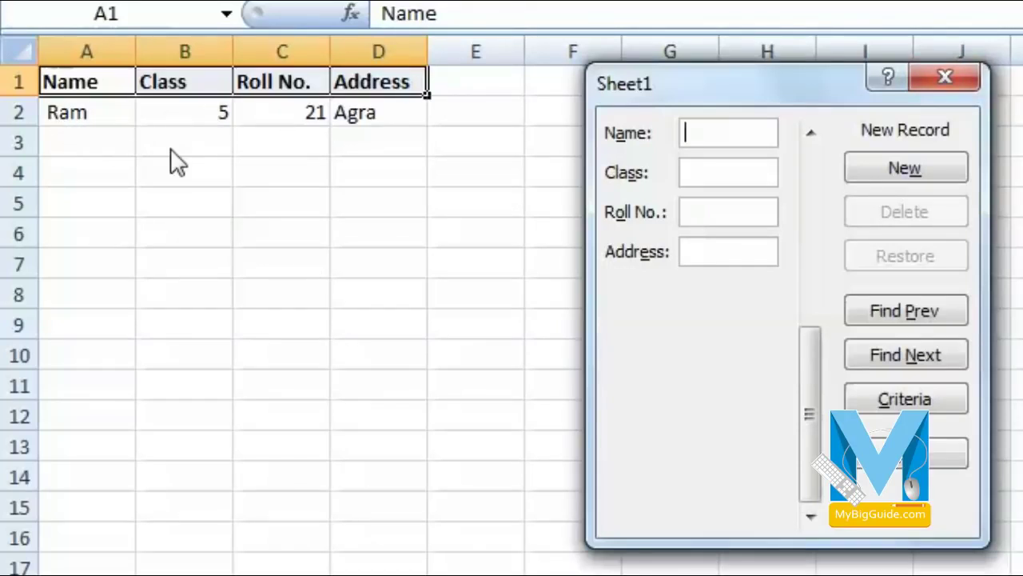
Step: Close the data form, then give A1:D2 All Borders and centred alignment
left_click(914, 81)
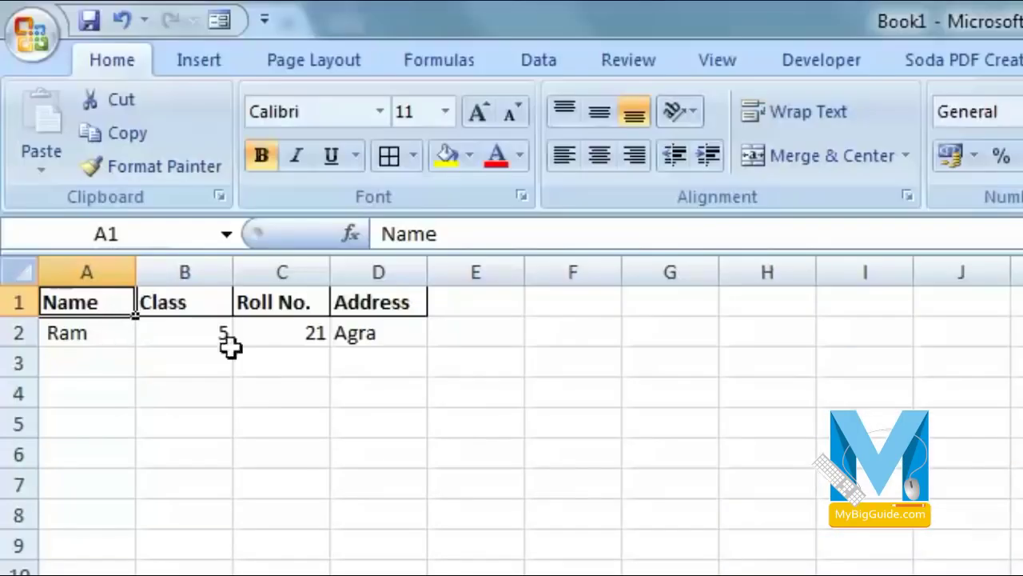
left_click_drag(409, 338, 17, 302)
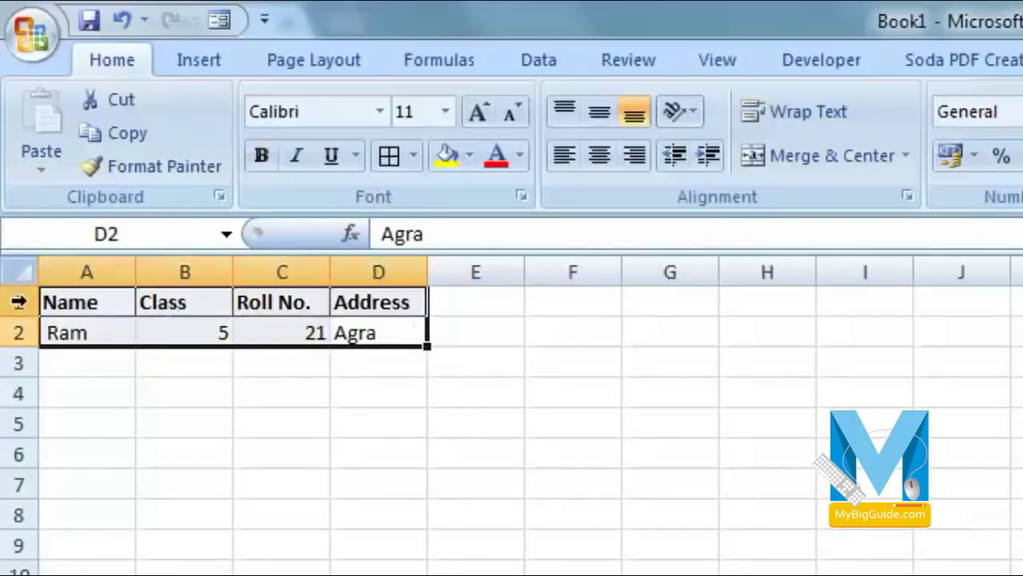
left_click(385, 155)
left_click(600, 156)
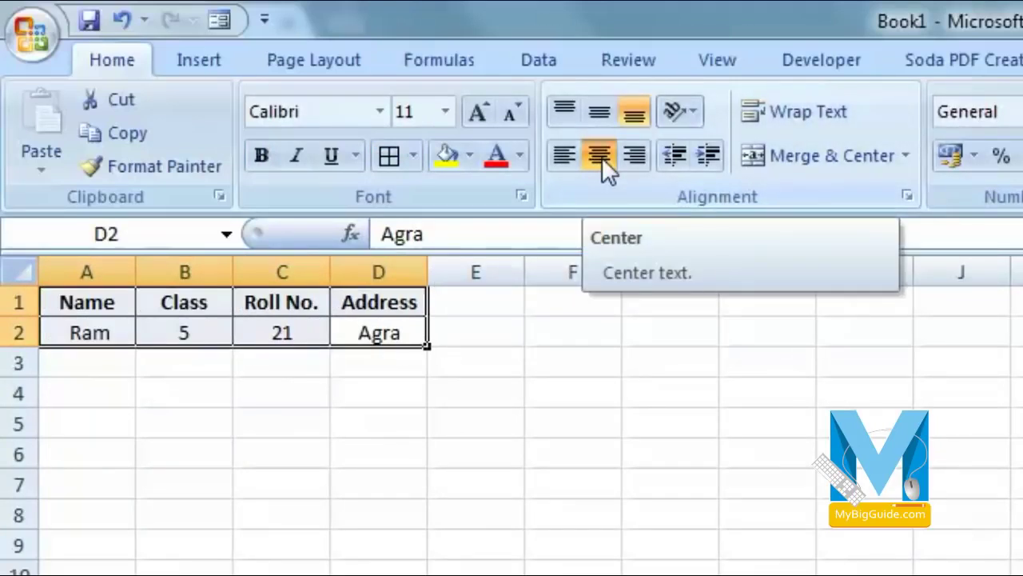
Step: Add a new student record via the data form: class 5, roll 25, Agra as row 3
left_click(224, 20)
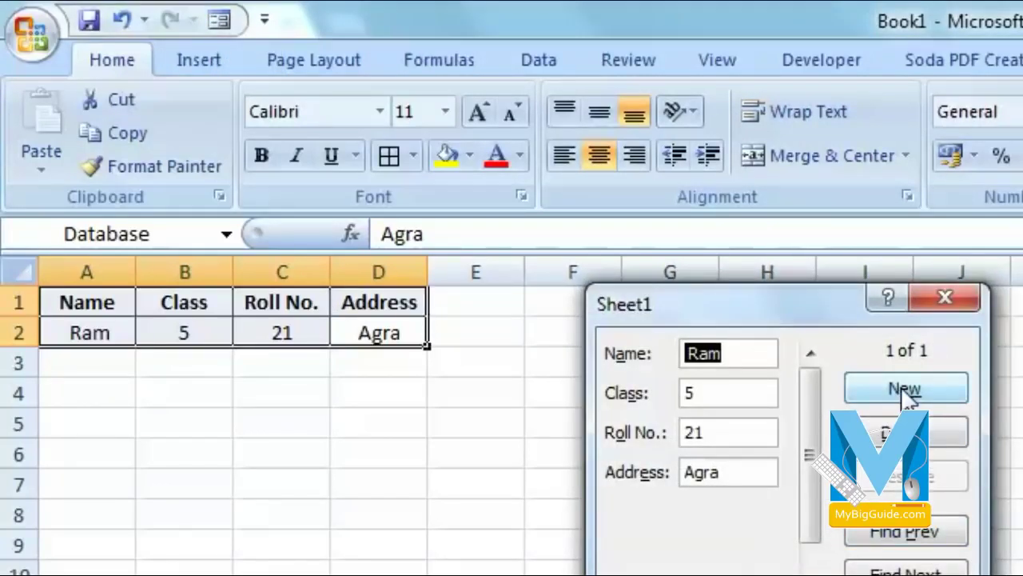
left_click(912, 391)
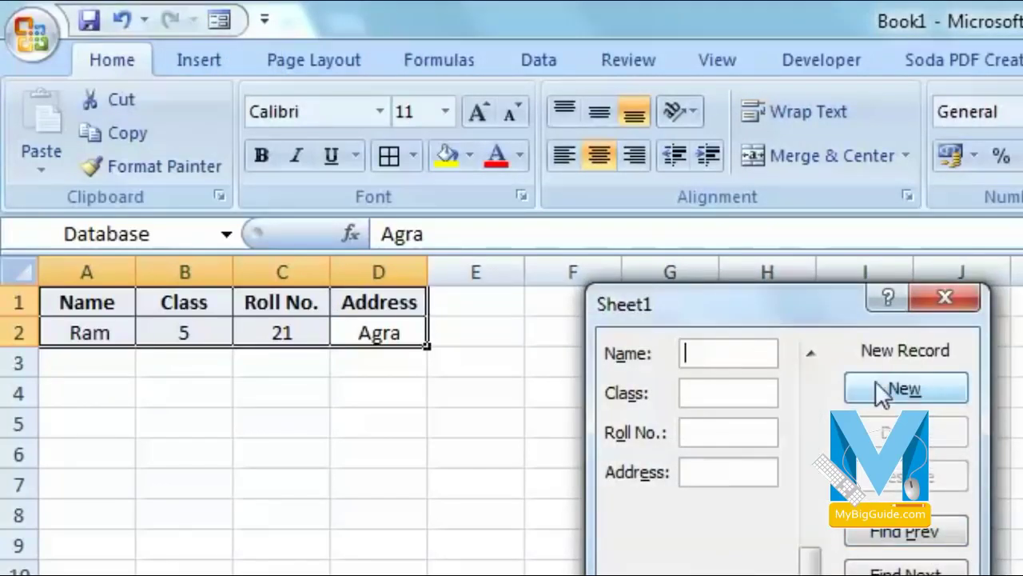
left_click(729, 355)
type("Kri")
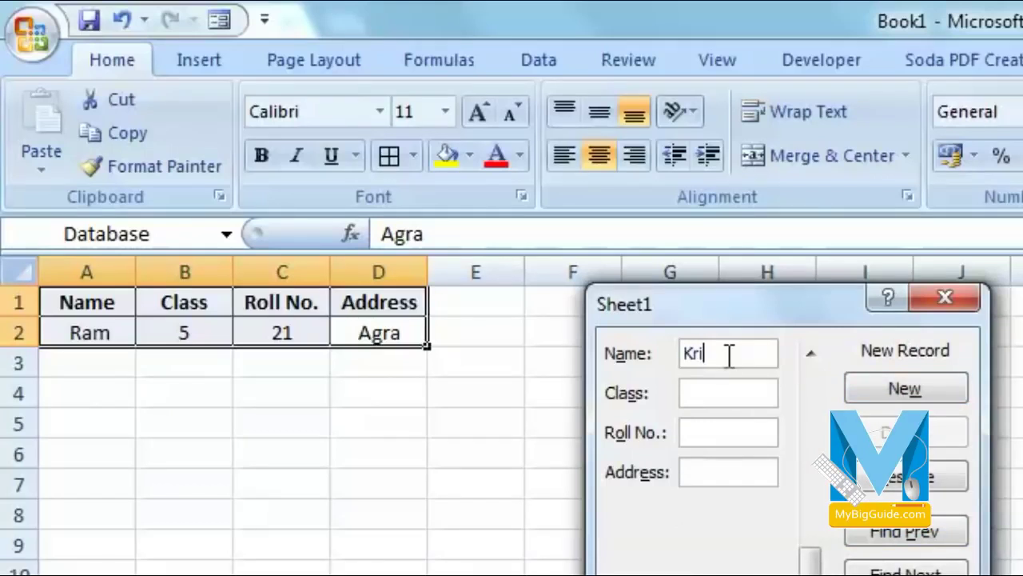
type("shna")
key("Tab")
type("5")
type("2")
key("Tab")
type("Agra")
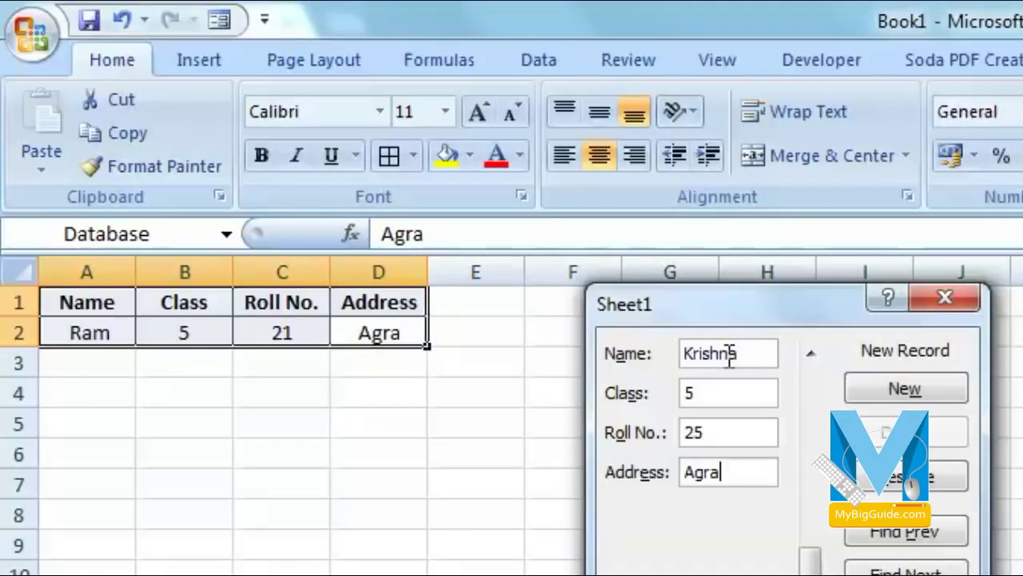
key("Return")
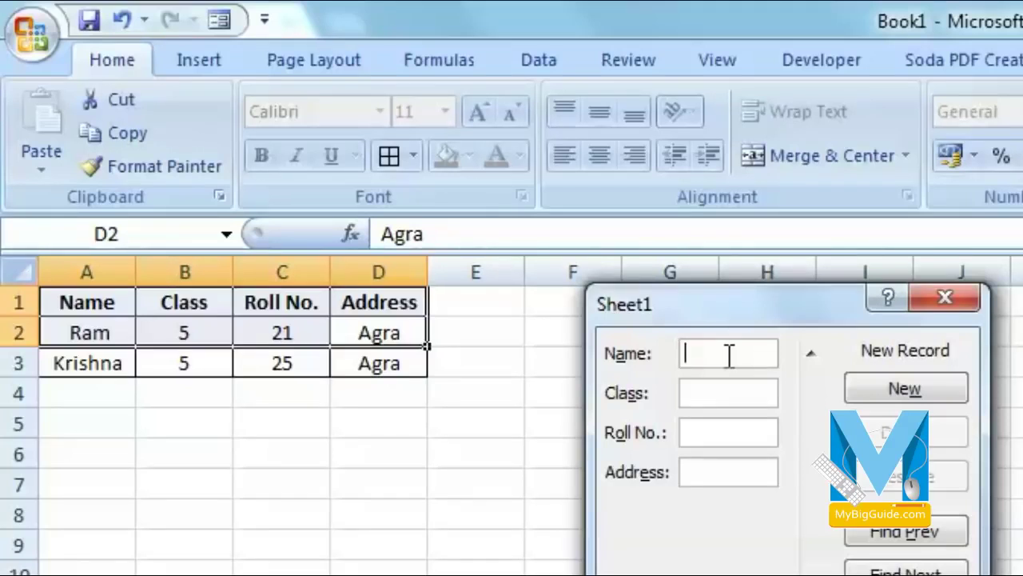
Step: Add another student record with class 5 as row 4
type("ramesh")
key("Tab")
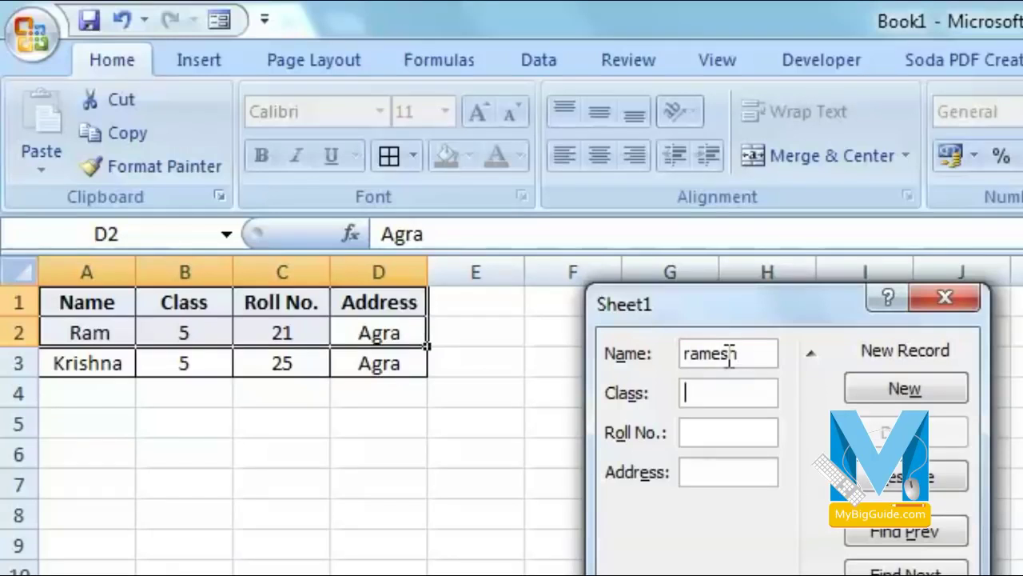
type("5")
key("Return")
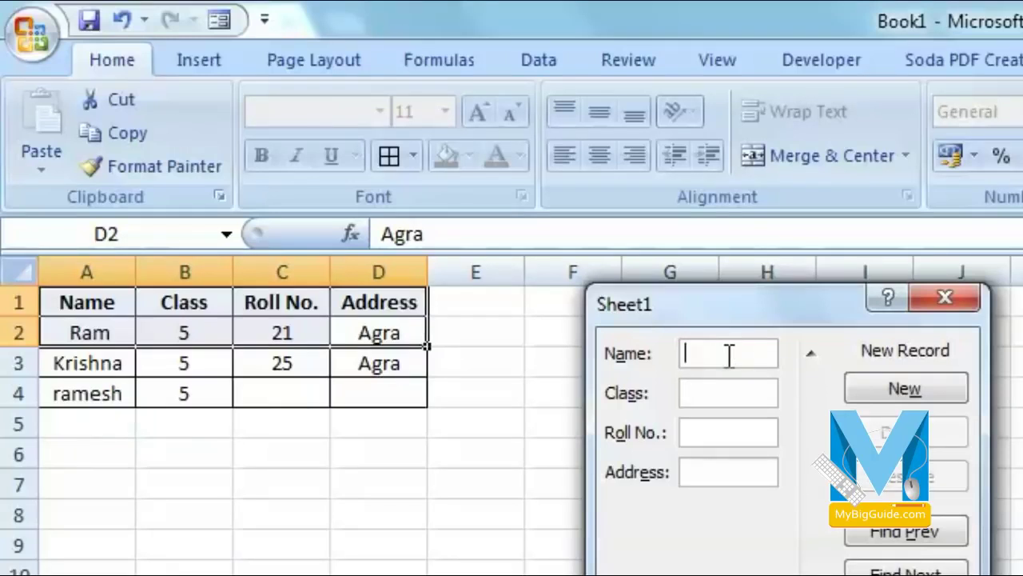